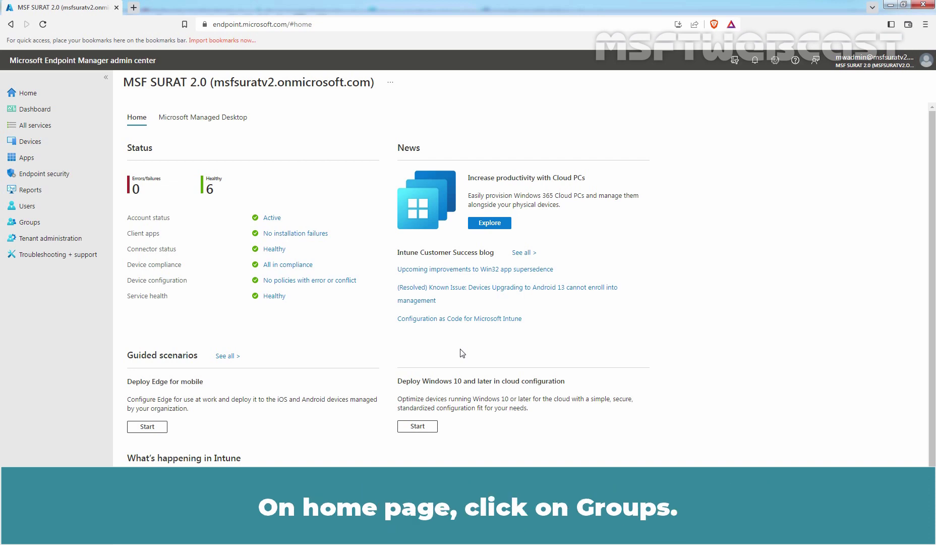
Open the LAB_Client03 group's members to confirm LABWIN10-CLI03 is its only device.
left_click(47, 224)
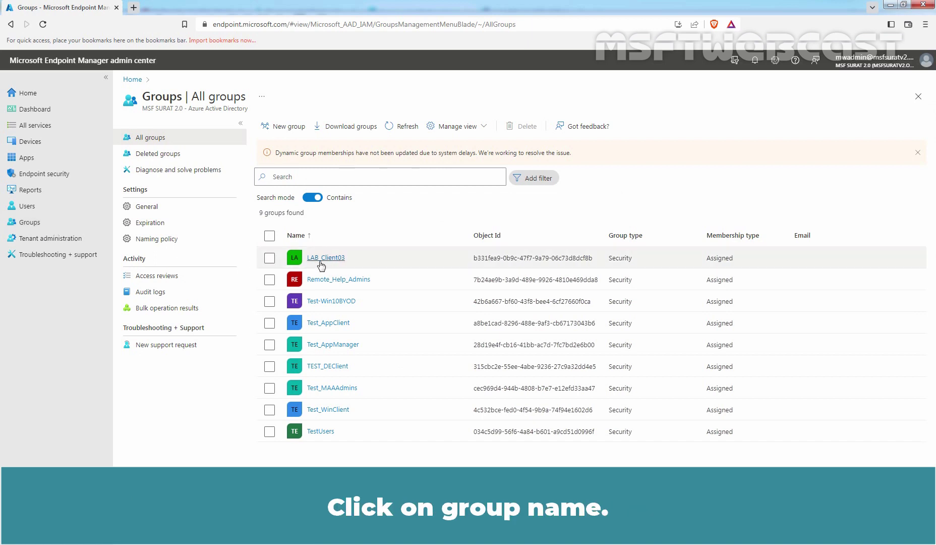
left_click(321, 258)
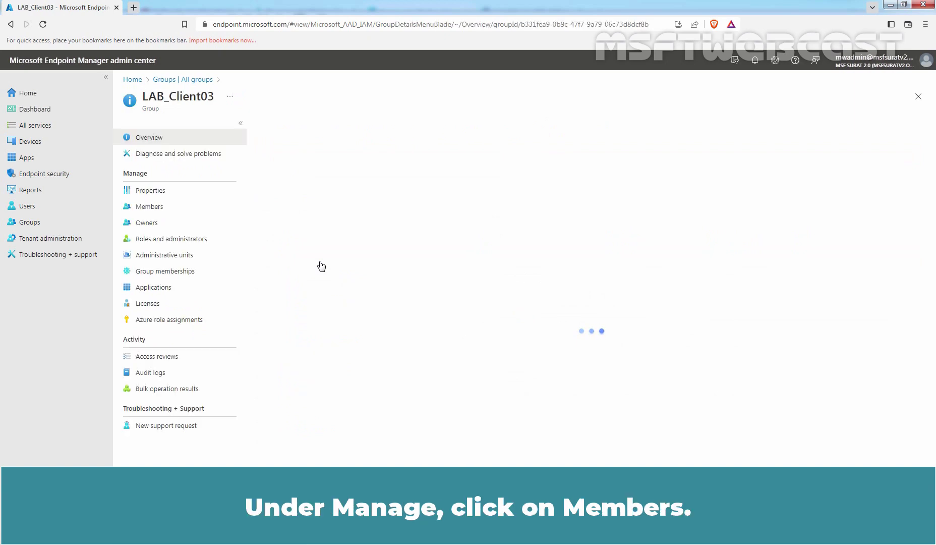
left_click(151, 212)
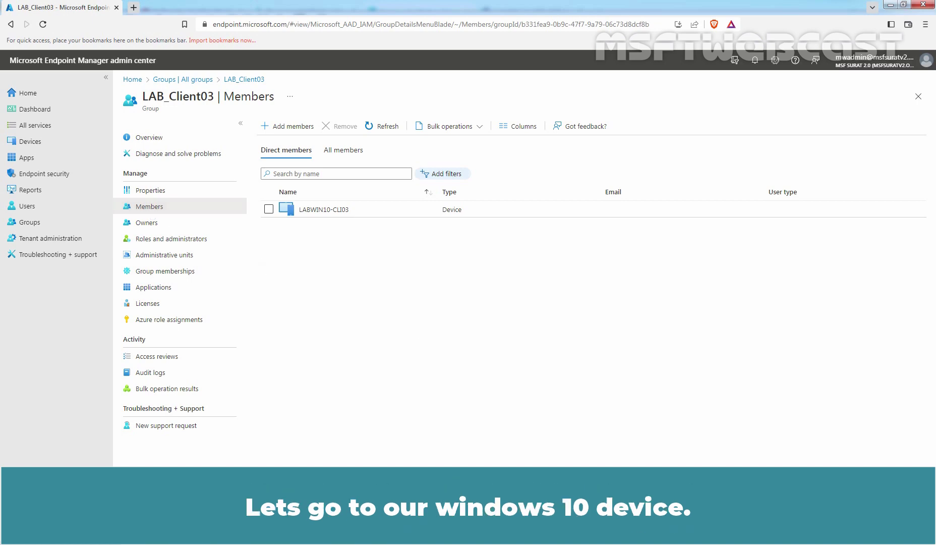
key("alt+Tab")
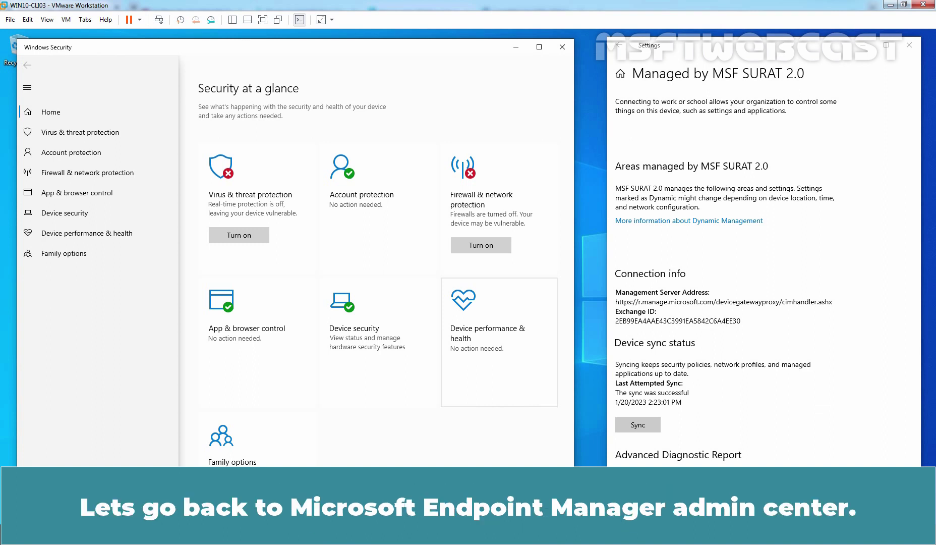
key("alt+Tab")
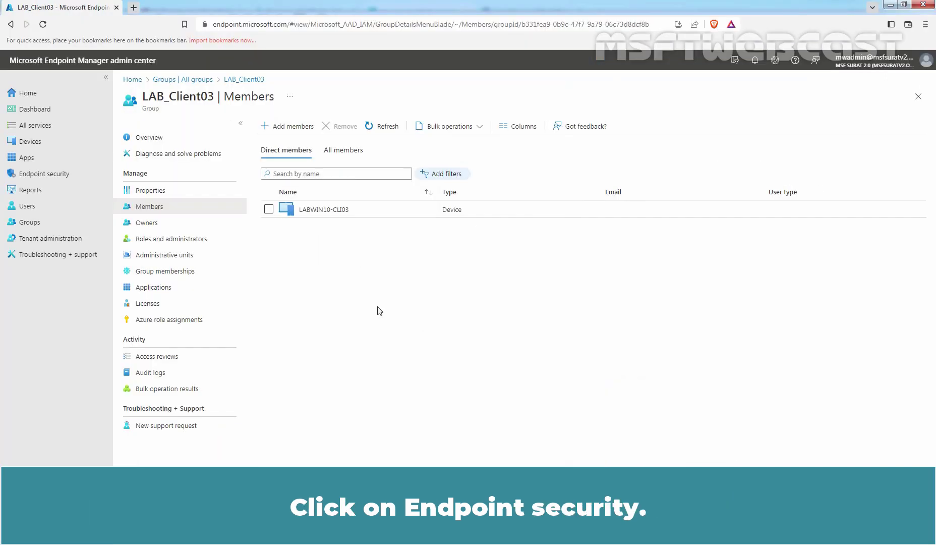
Go to Endpoint security's Security baselines and open the Windows 10 and later baseline.
left_click(32, 174)
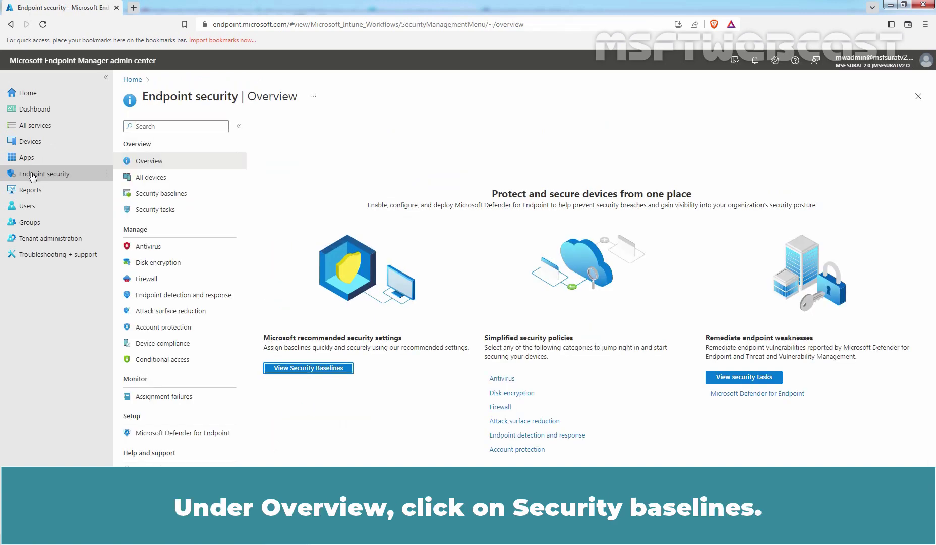
left_click(160, 199)
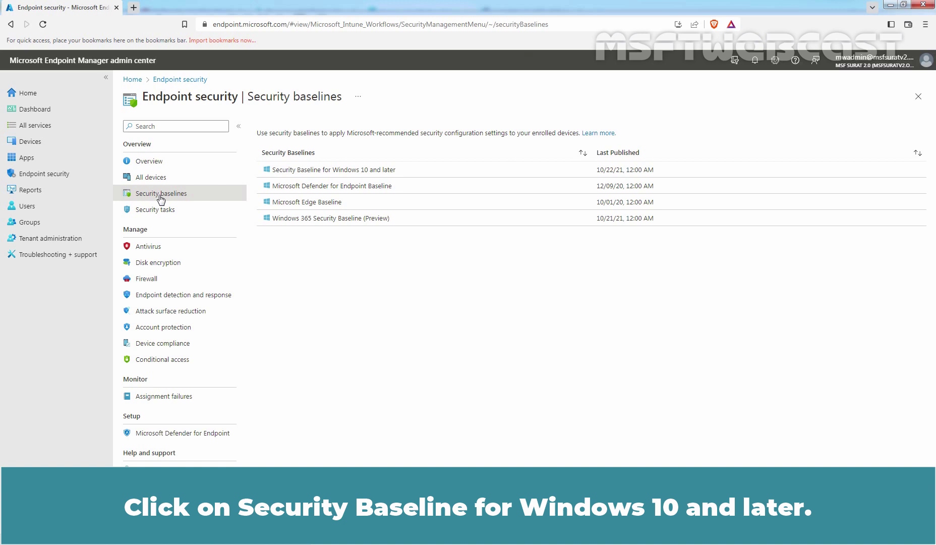
left_click(347, 172)
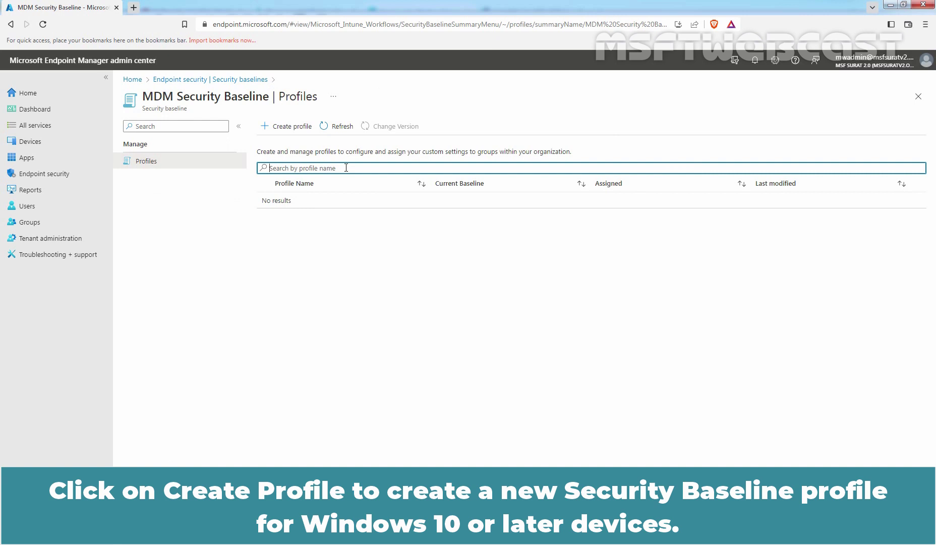
Create a baseline profile named 'Test - Configure Windows Defender Firewall and Antivirus' with a description.
left_click(281, 130)
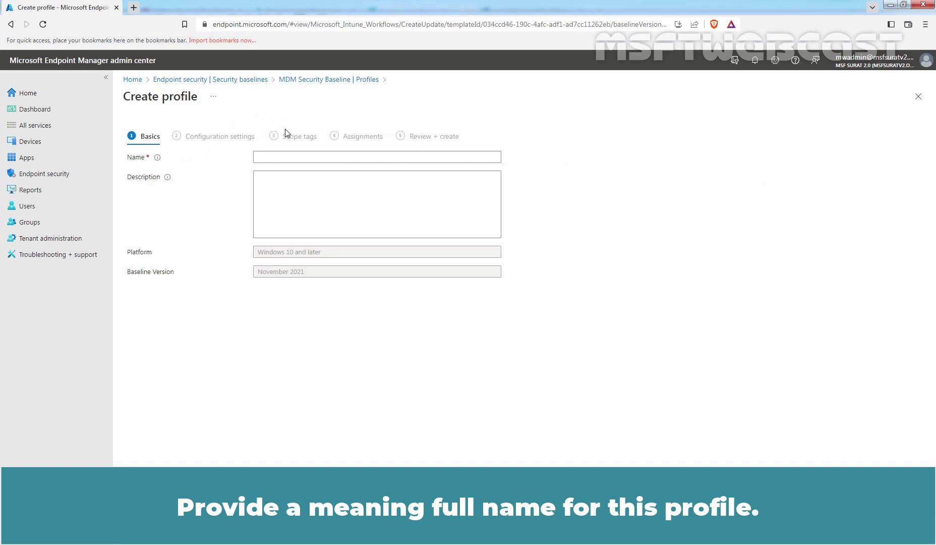
left_click(301, 156)
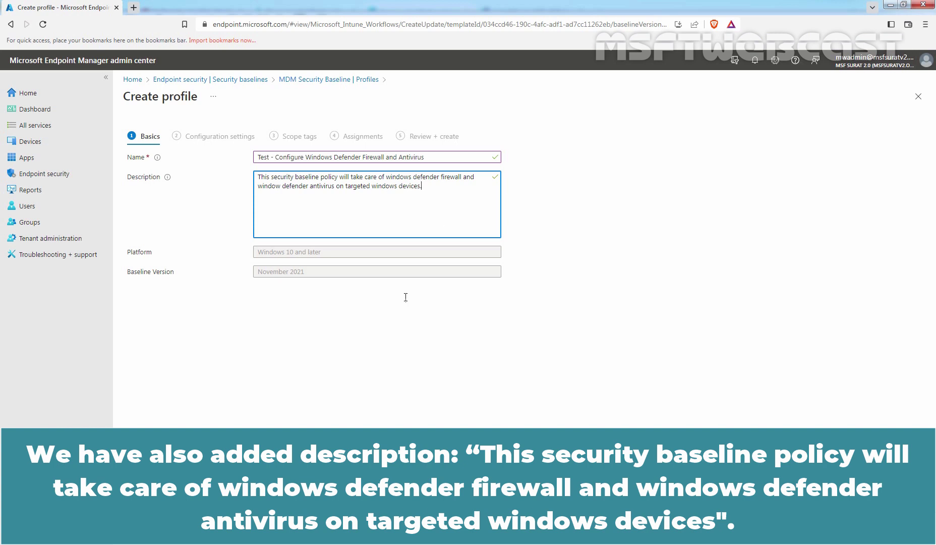
Set voice-activated apps and toast notifications above lock to Not configured.
left_click(197, 530)
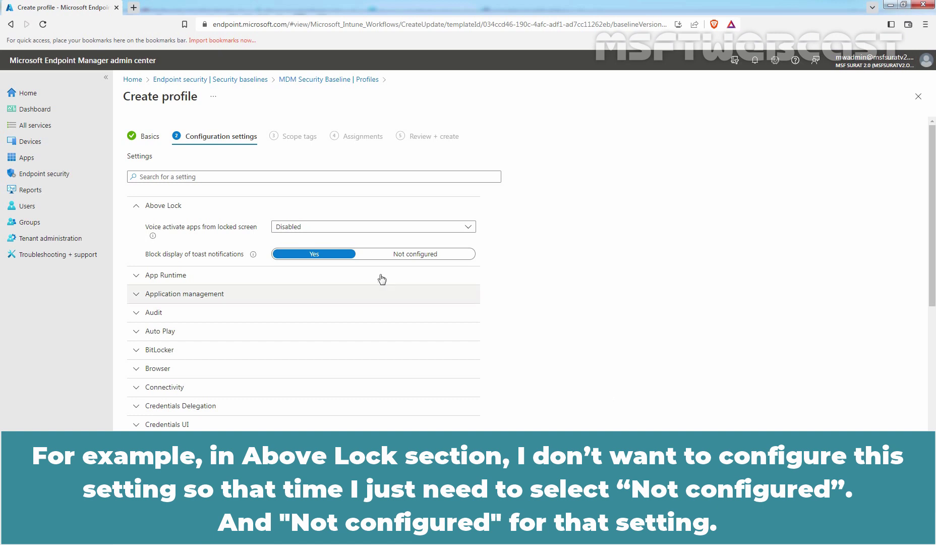
left_click(319, 229)
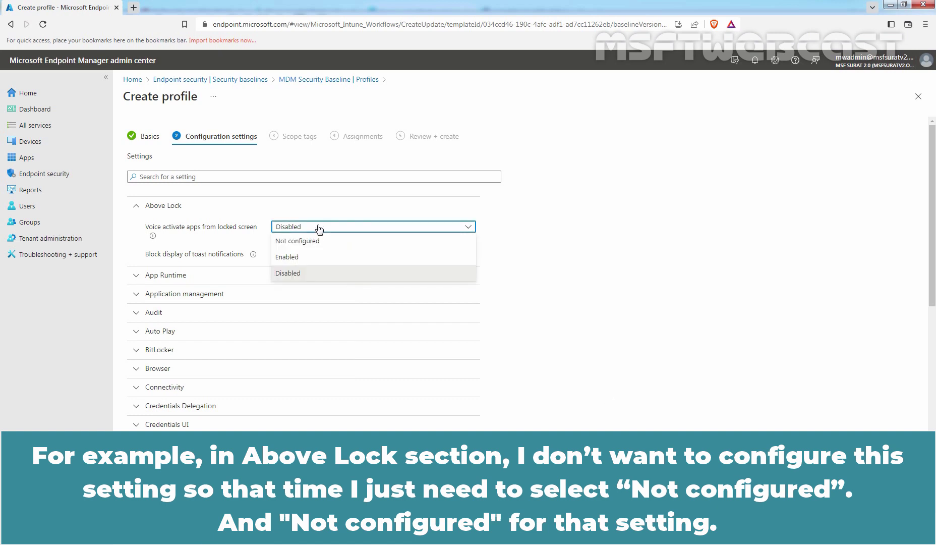
left_click(314, 239)
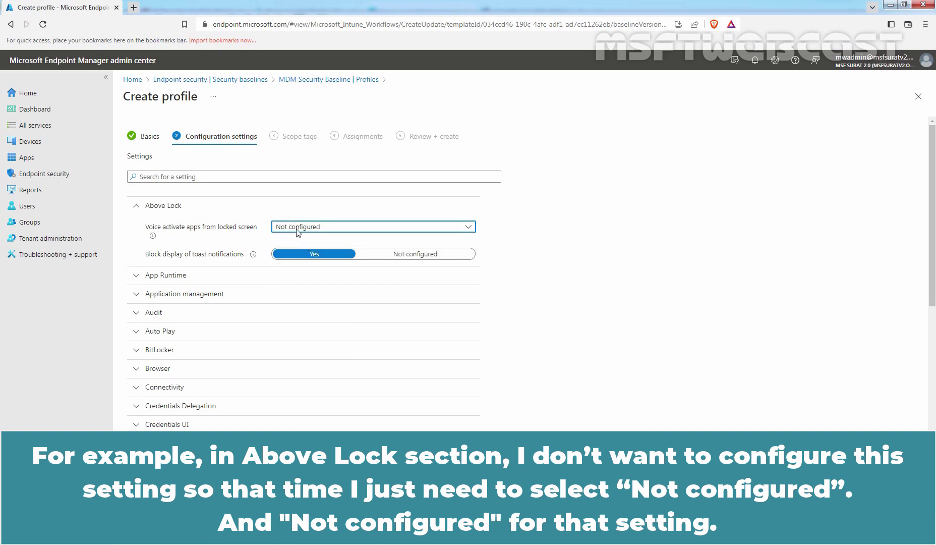
left_click(410, 255)
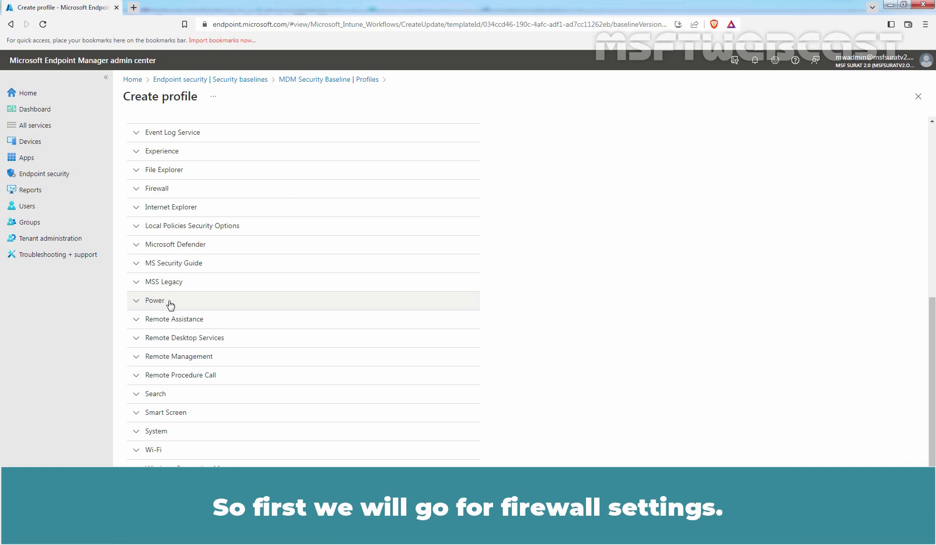
Review the Firewall profile settings and the Microsoft Defender real-time protection and scan defaults.
left_click(163, 197)
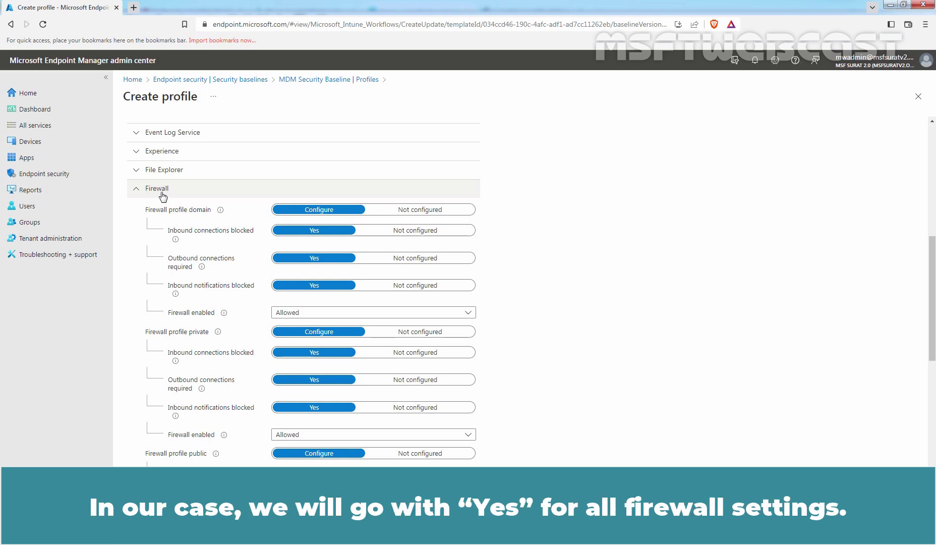
scroll(187, 222, "down", 4)
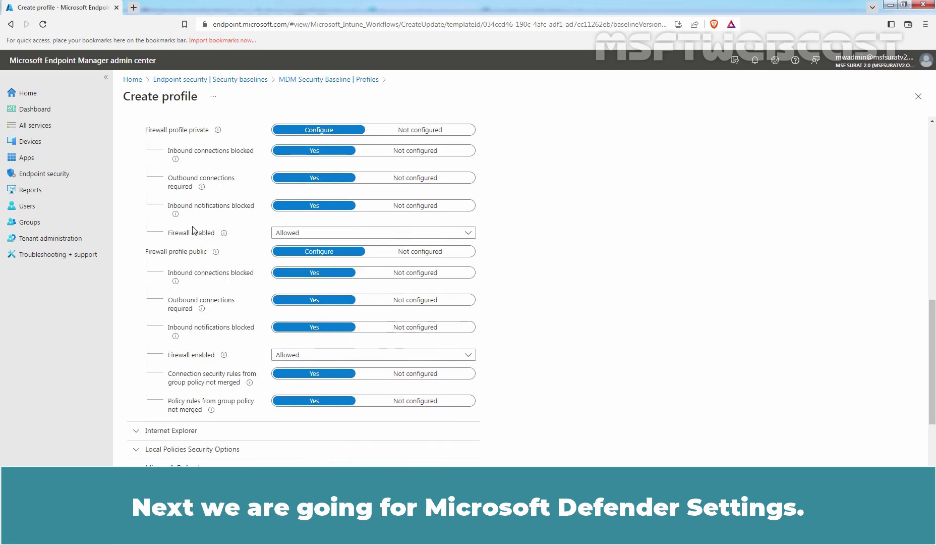
scroll(193, 229, "down", 2)
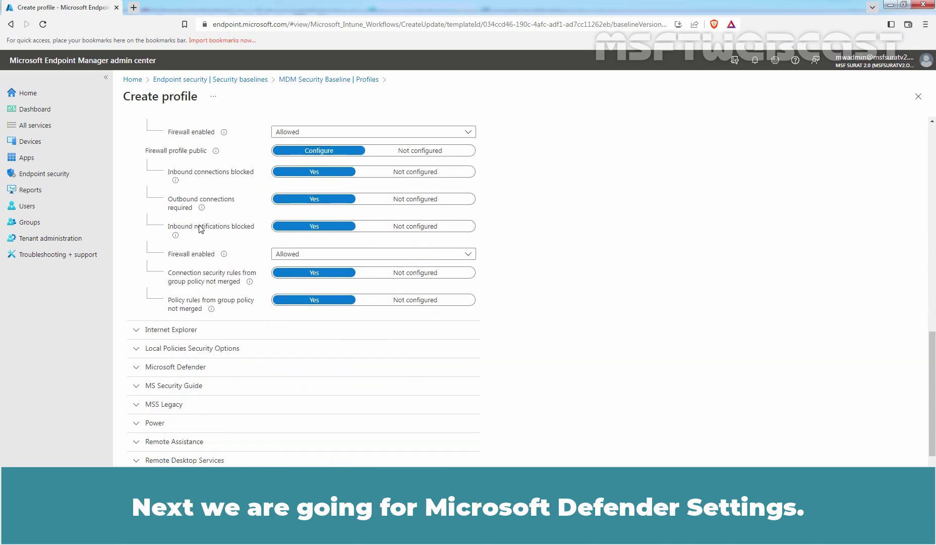
left_click(199, 365)
scroll(202, 353, "down", 6)
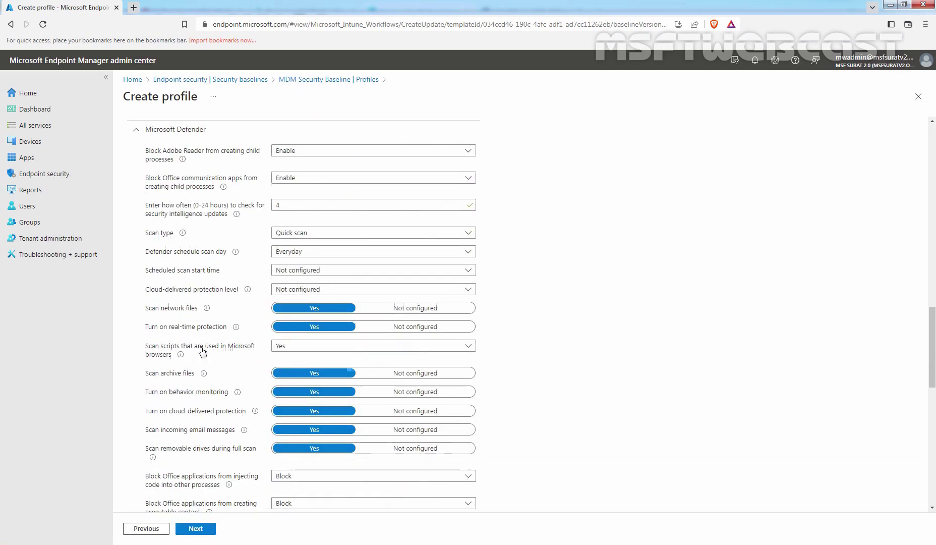
scroll(201, 341, "up", 3)
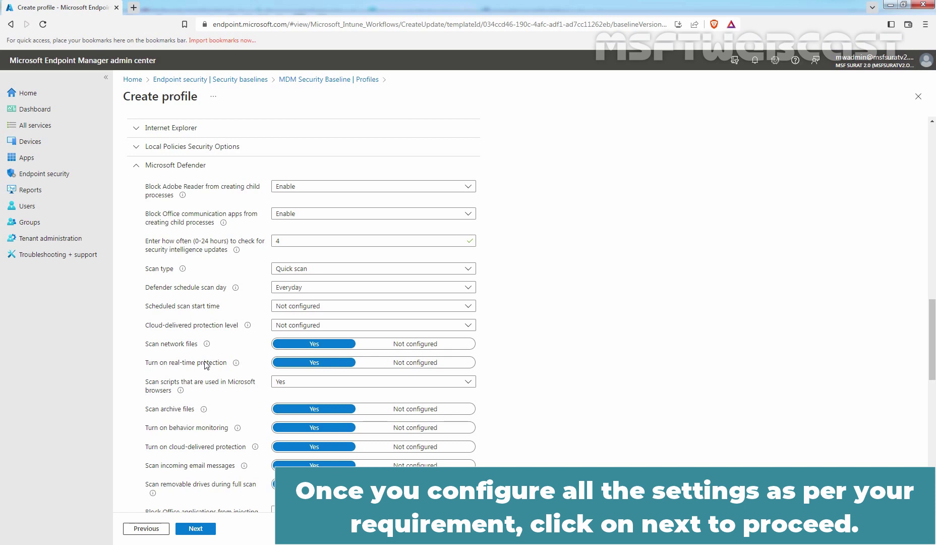
Skip scope tags and add LAB_Client03 as the included assignment group.
left_click(196, 529)
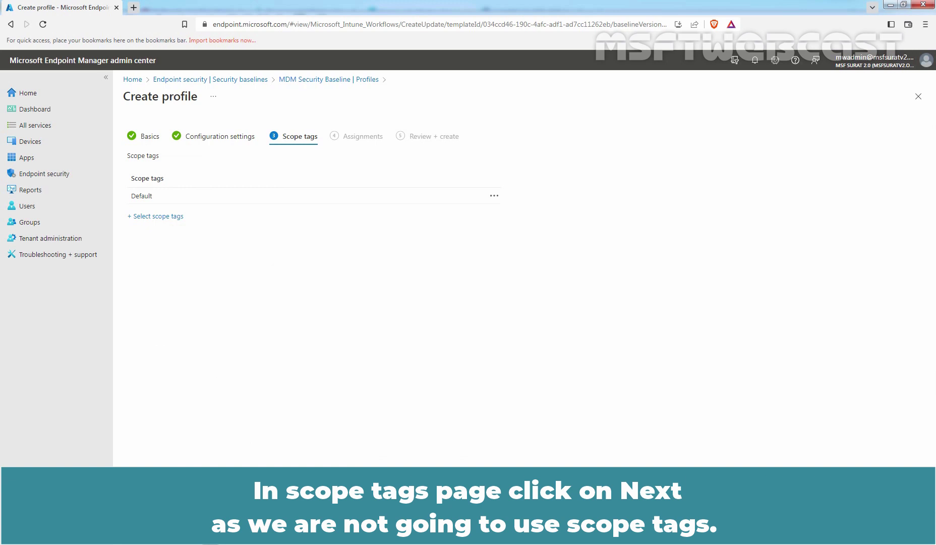
left_click(195, 529)
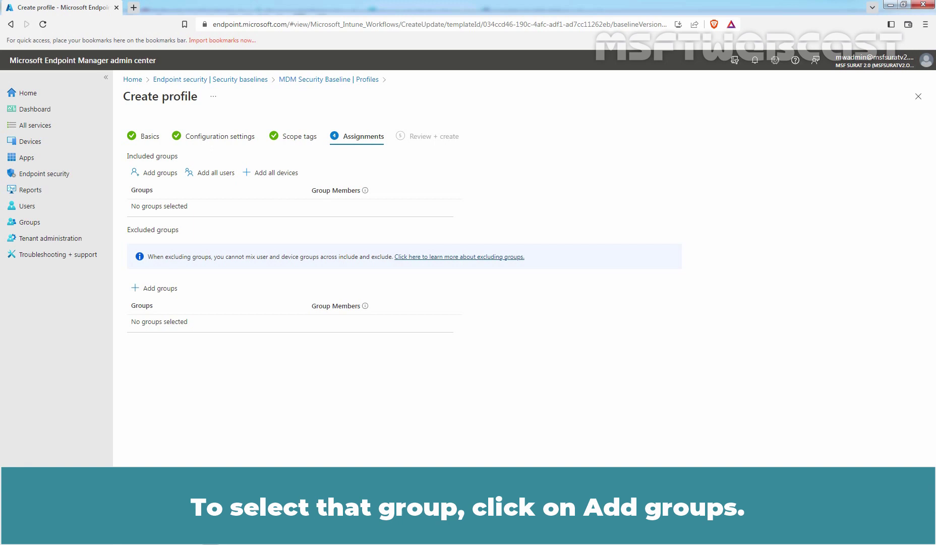
left_click(153, 174)
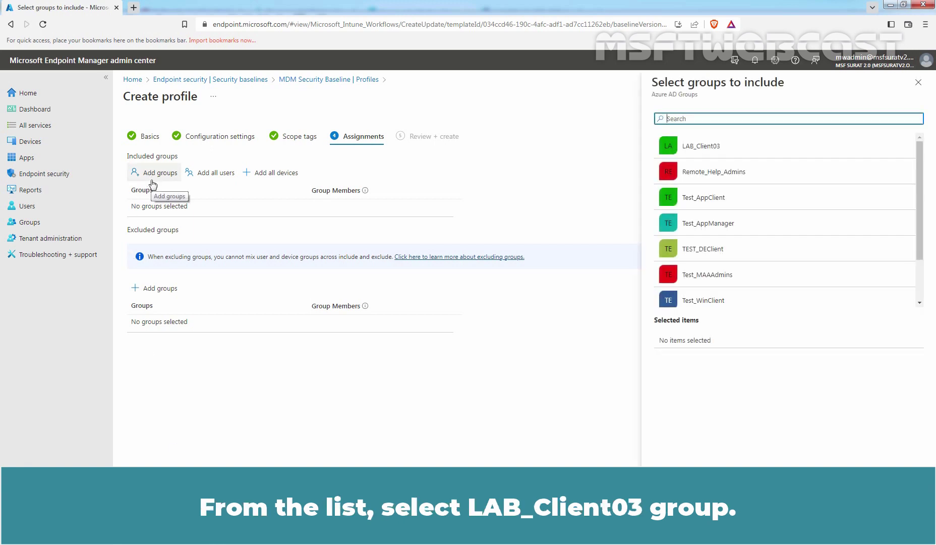
left_click(708, 148)
left_click(709, 148)
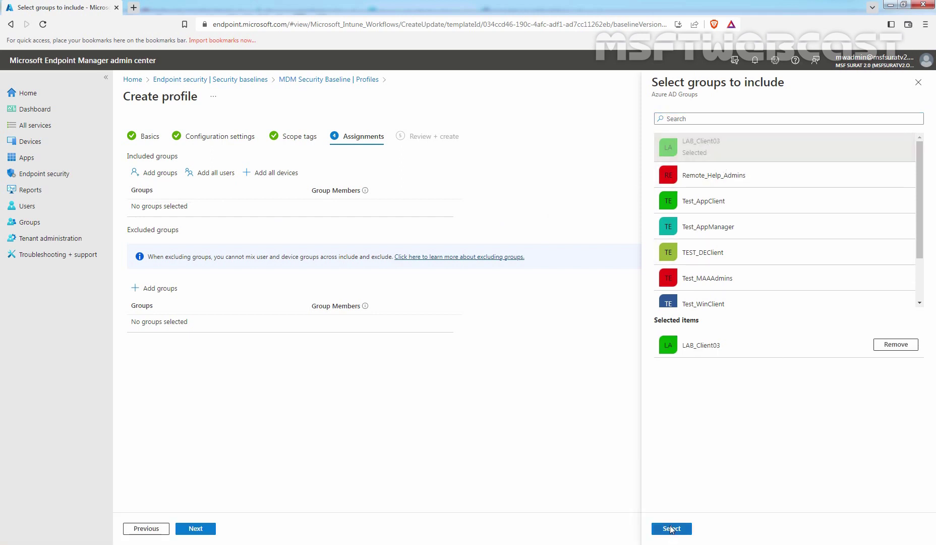
left_click(672, 528)
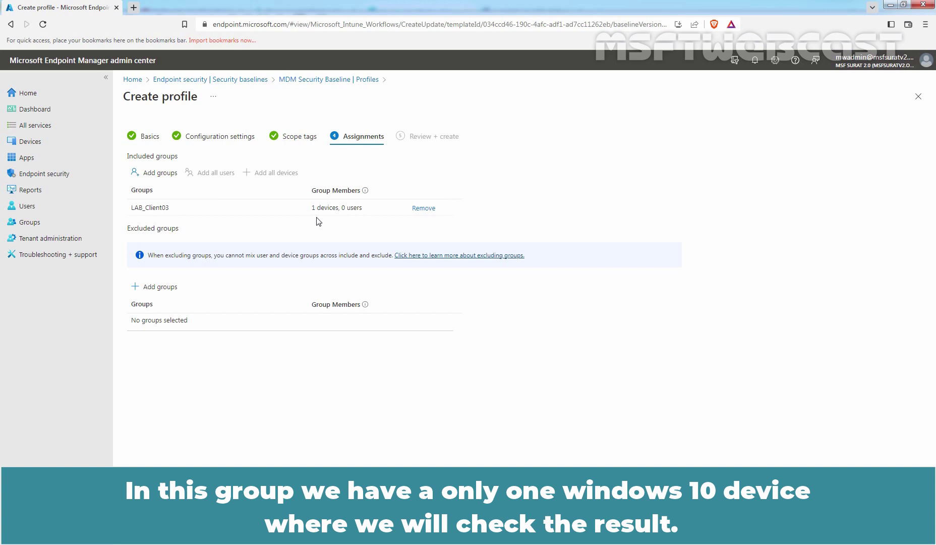
Create the profile and widen the Profile Name column to show its full name.
left_click(196, 529)
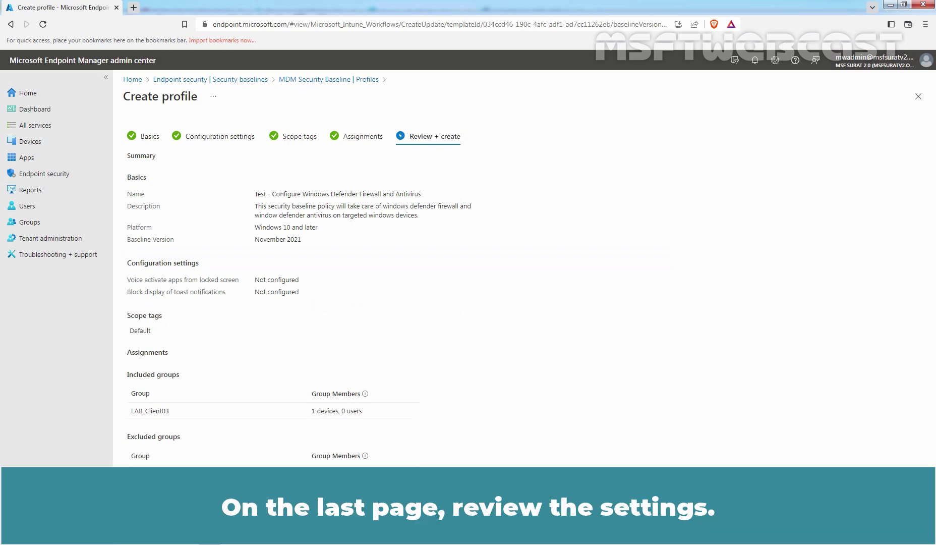
left_click(196, 530)
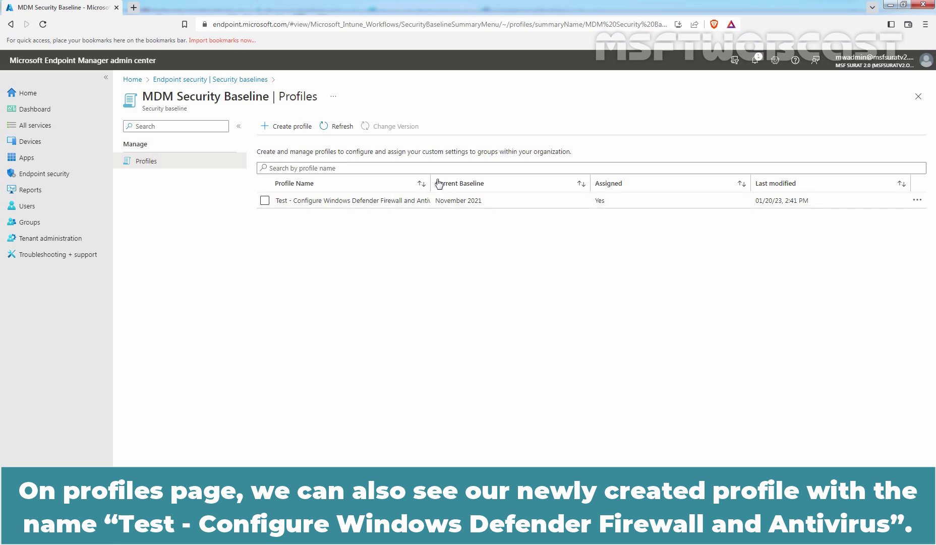
left_click_drag(430, 183, 485, 181)
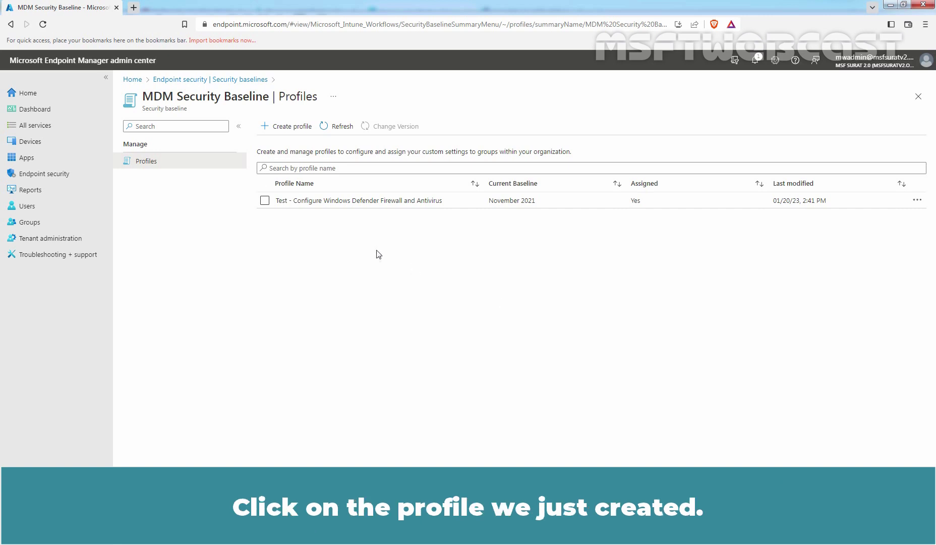
Open the Test profile's Properties, save configuration settings unchanged, and dismiss the notice.
left_click(345, 201)
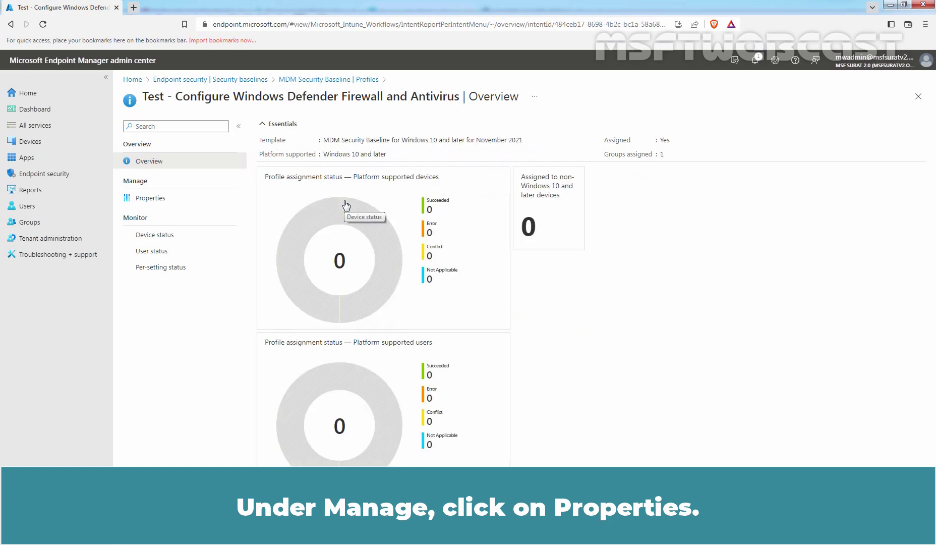
left_click(151, 201)
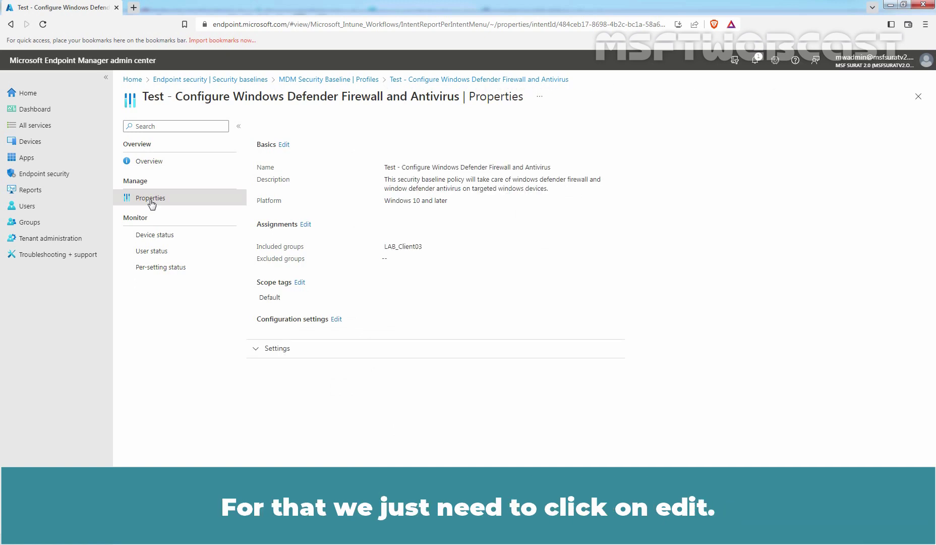
left_click(337, 320)
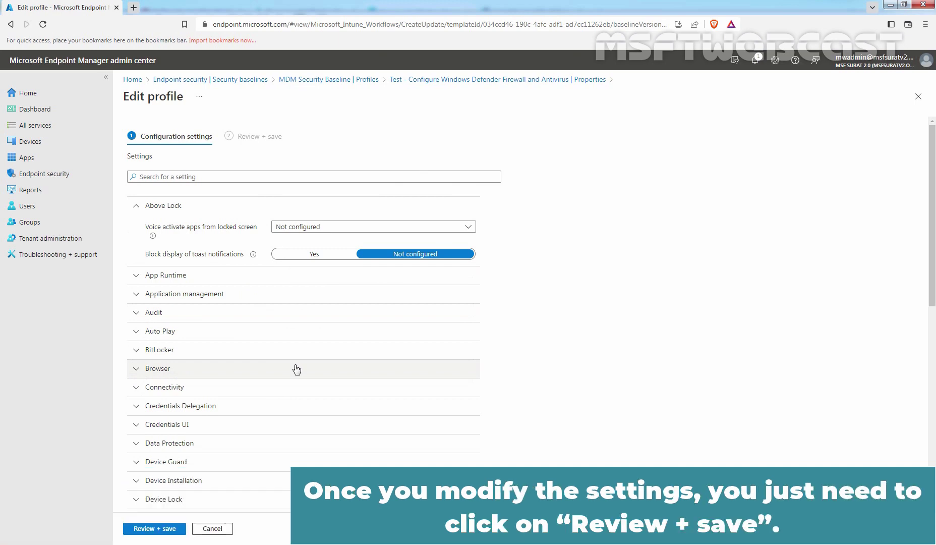
left_click(153, 529)
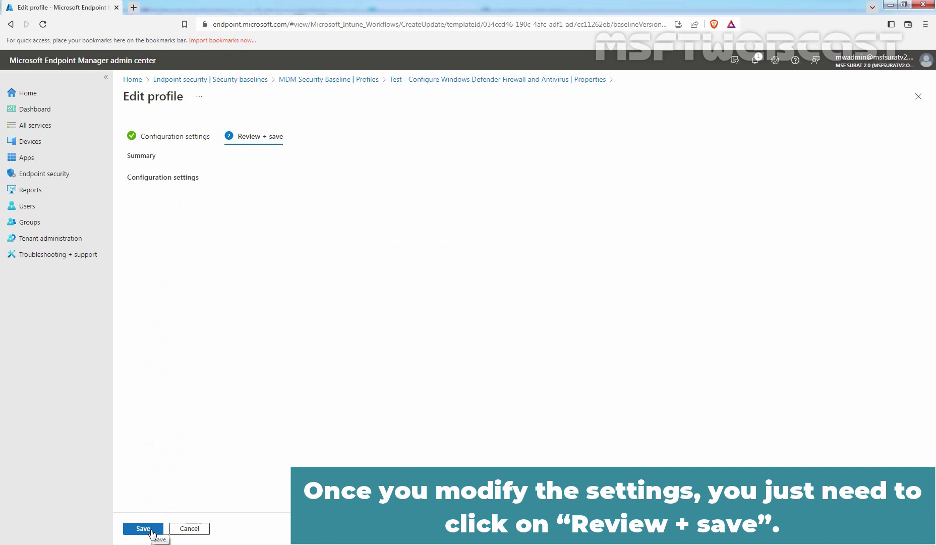
left_click(153, 530)
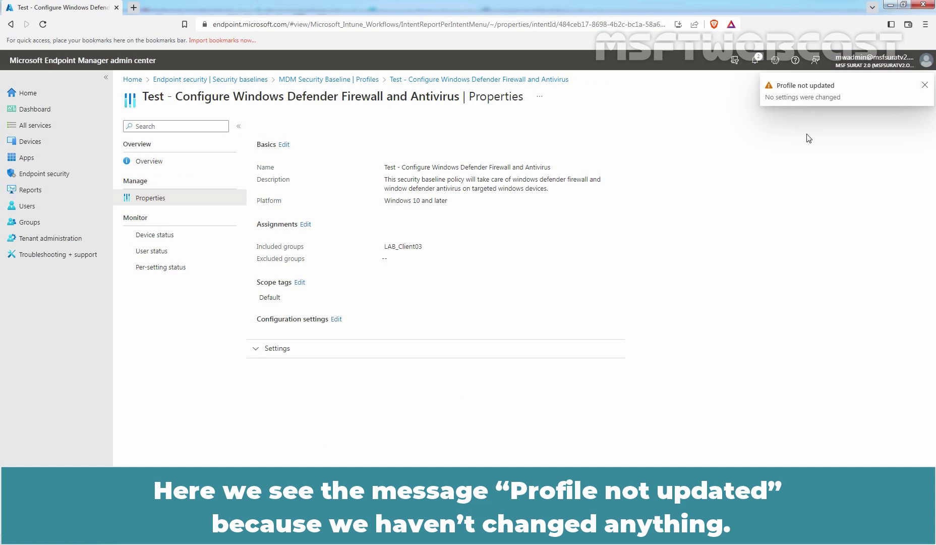
left_click(925, 86)
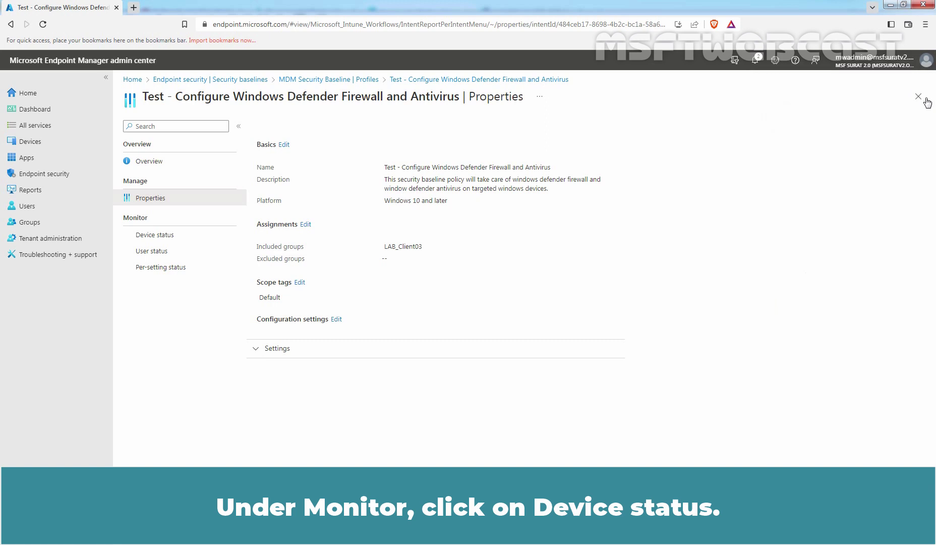
Check the Test profile's per-device status under Monitor.
left_click(164, 238)
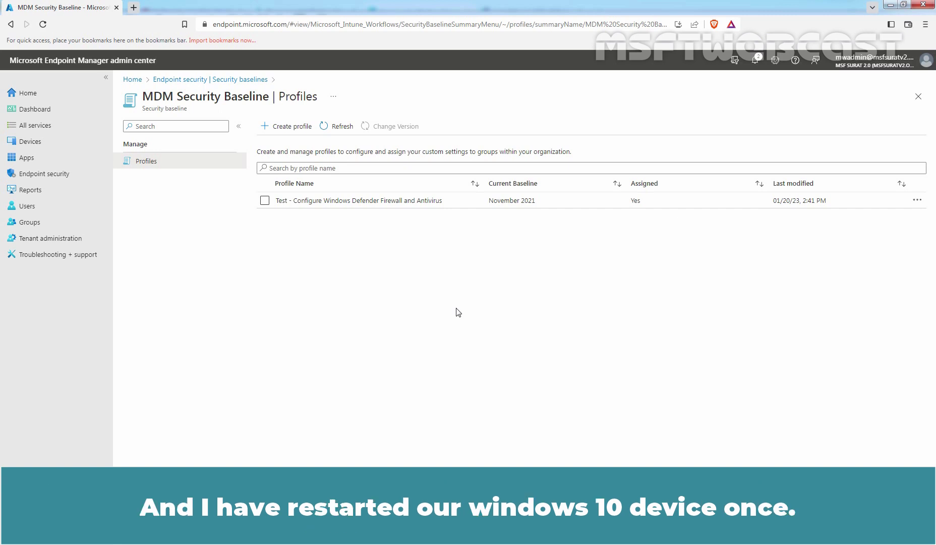
Confirm the Test profile's device status shows LABWIN10-CLI03 as Succeeded.
left_click(348, 201)
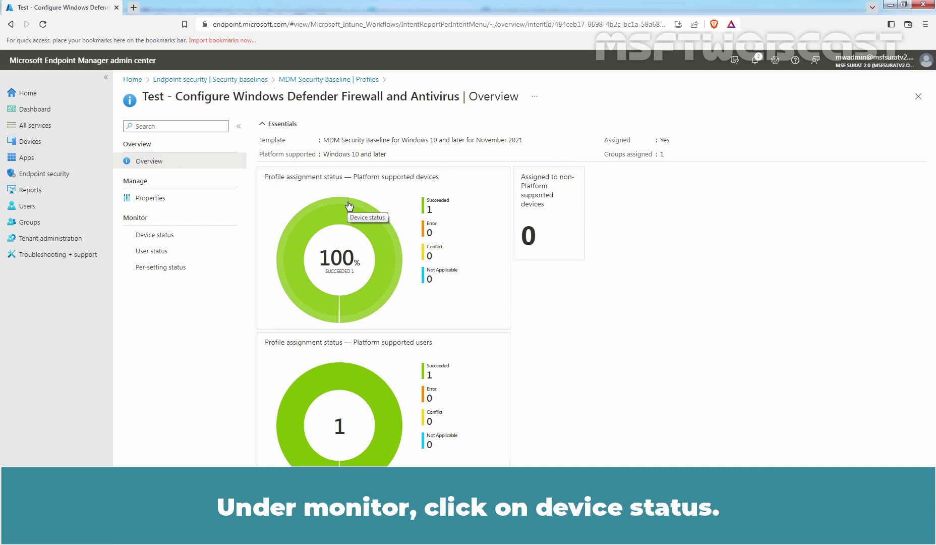
left_click(161, 239)
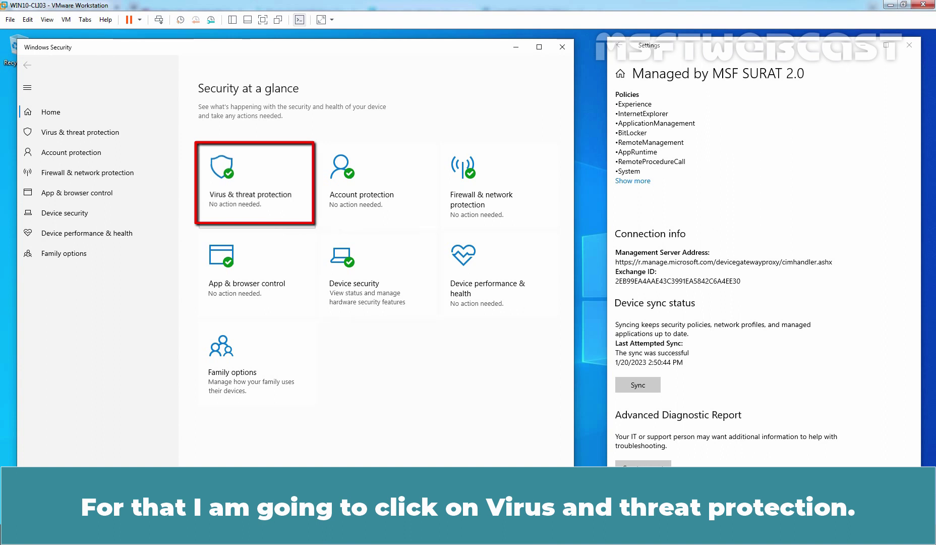
Open Virus & threat protection settings to confirm real-time and cloud-delivered protection are administrator-managed.
left_click(255, 194)
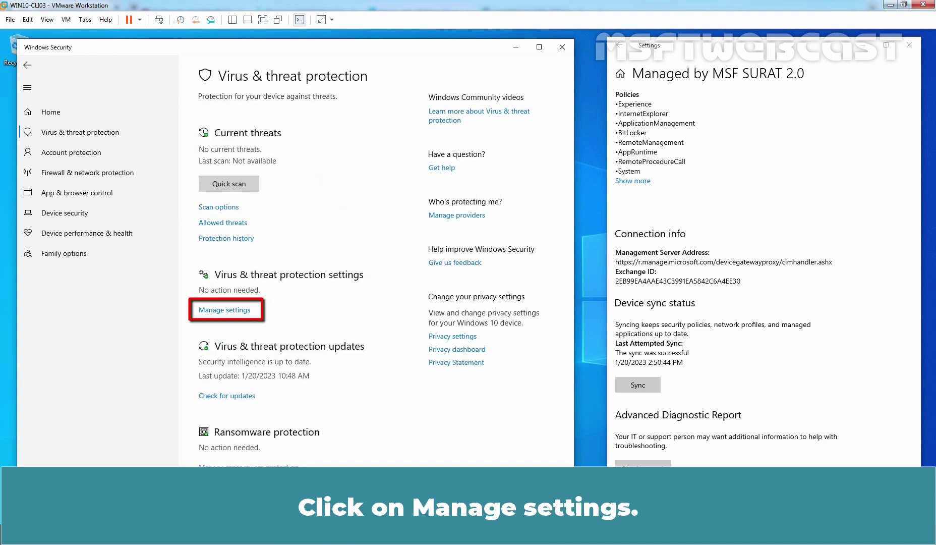
left_click(224, 310)
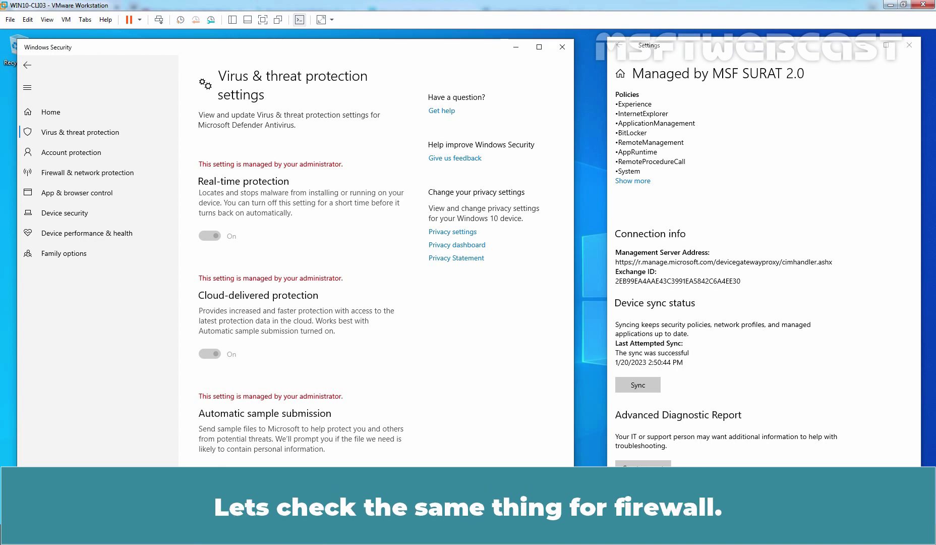
Check that Defender Firewall on the active Private network is on and administrator-managed.
left_click(27, 66)
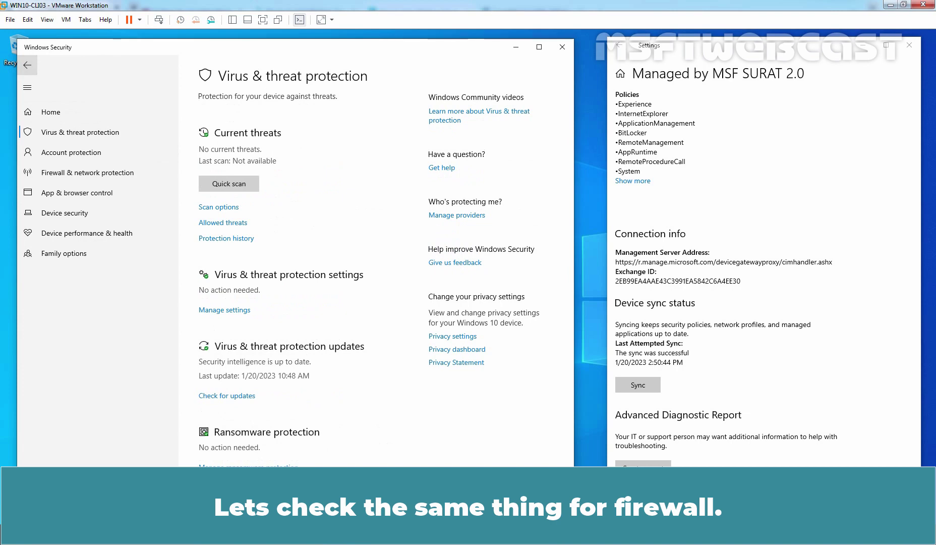
left_click(28, 65)
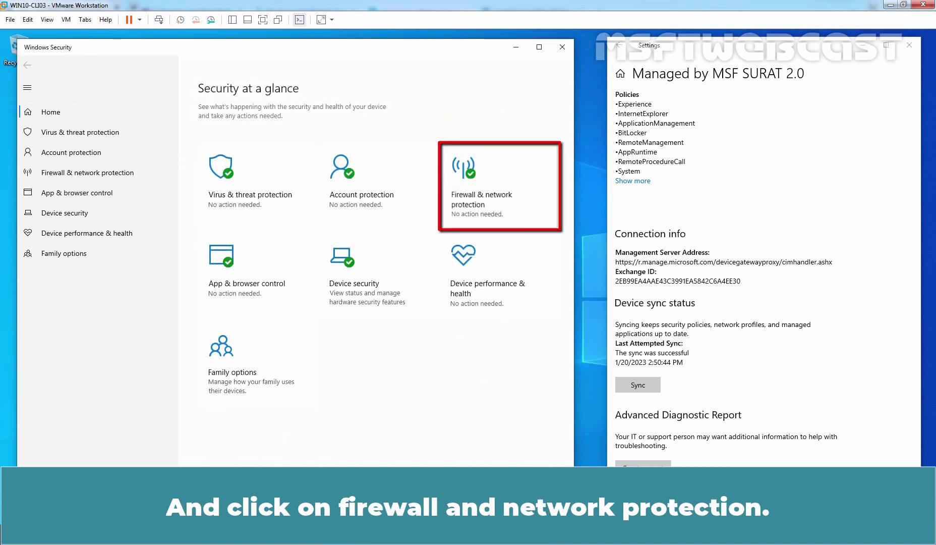
left_click(481, 186)
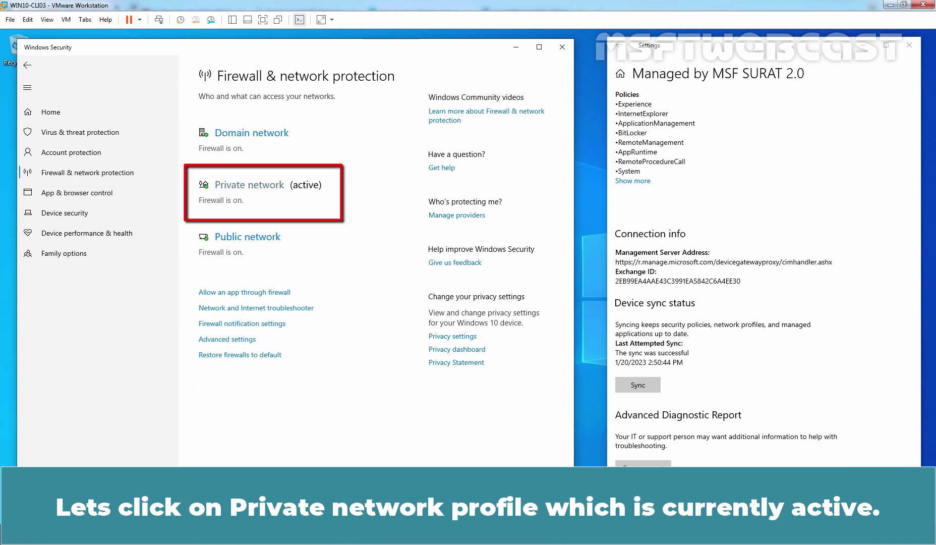
left_click(249, 185)
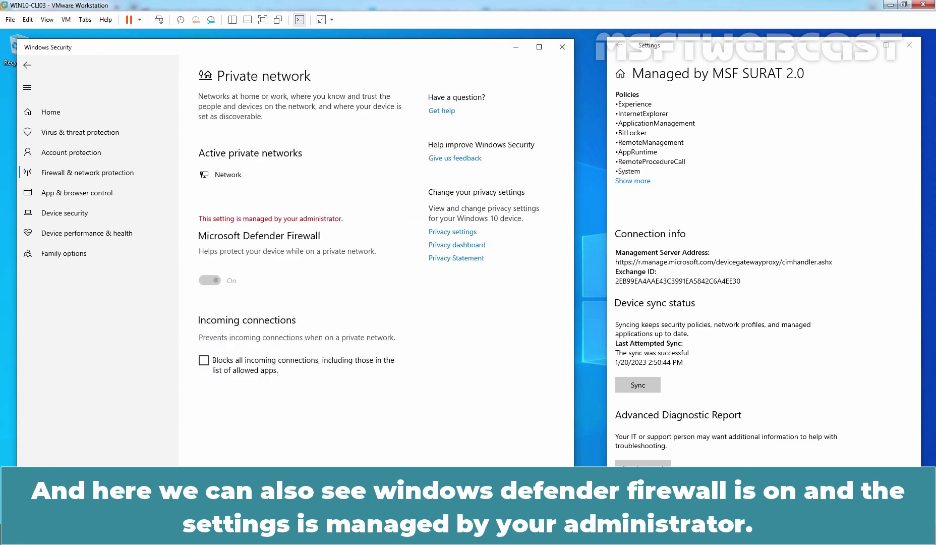